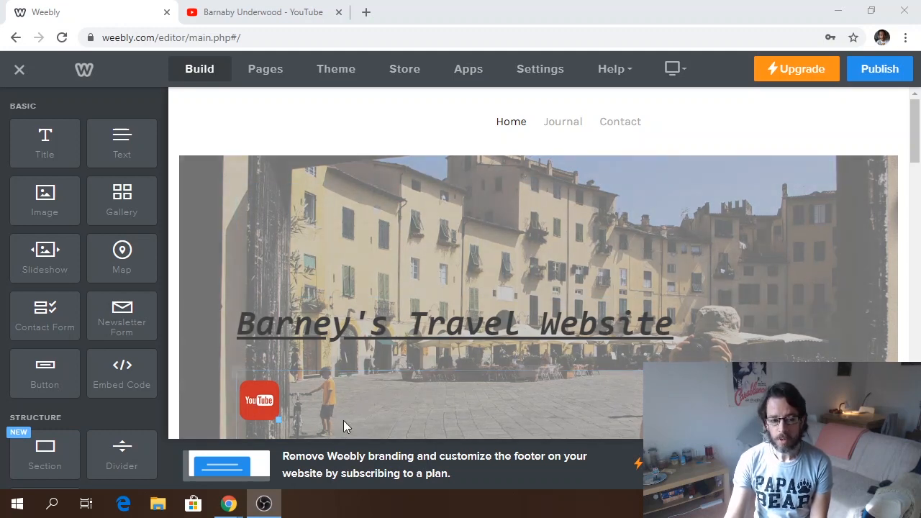
Step: Add a YouTube element to the Home page, directly below the row of three images
{"action": "left_click_drag", "start_coordinate": [916, 135], "coordinate": [916, 159]}
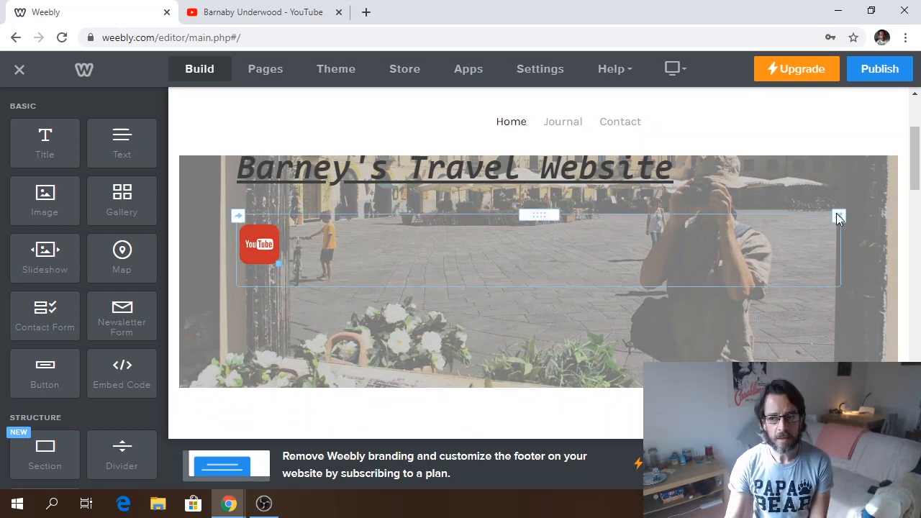
{"action": "left_click_drag", "start_coordinate": [917, 157], "coordinate": [919, 173]}
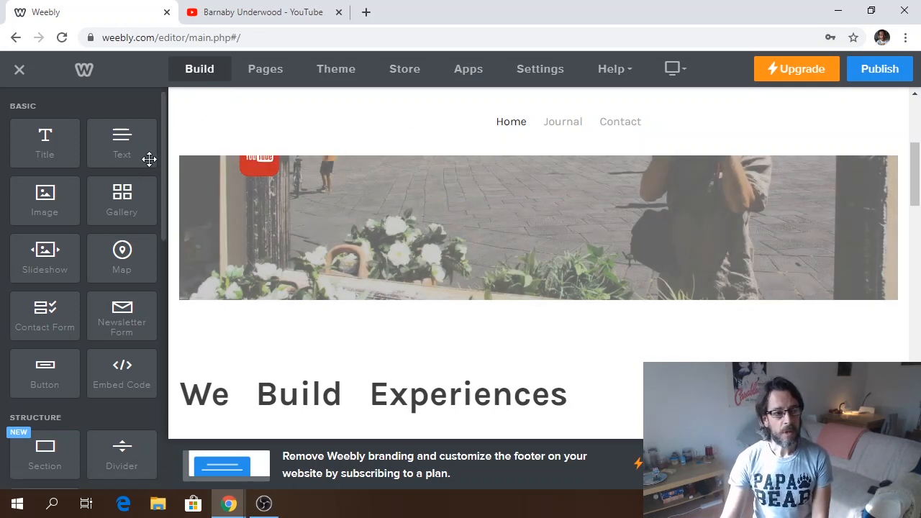
{"action": "left_click_drag", "start_coordinate": [165, 153], "coordinate": [171, 249]}
{"action": "scroll", "coordinate": [163, 260], "scroll_direction": "down", "scroll_amount": 3}
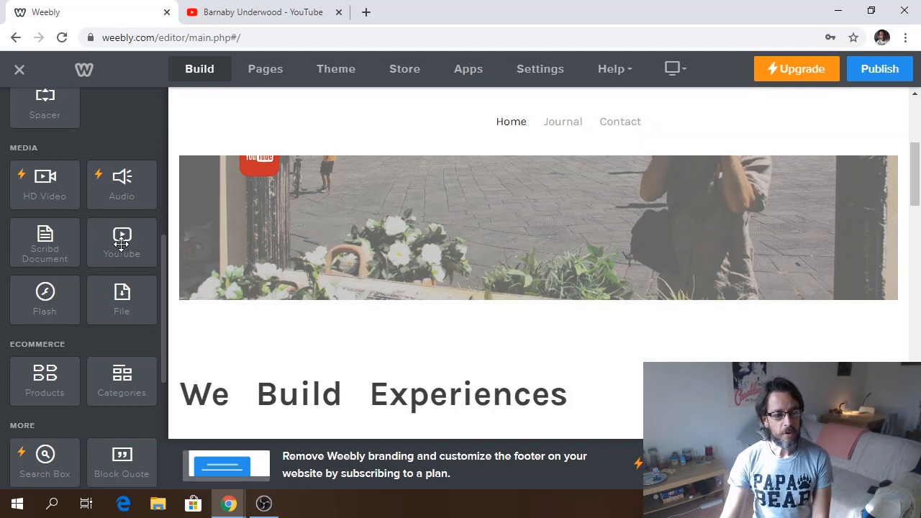
{"action": "left_click_drag", "start_coordinate": [119, 242], "coordinate": [491, 273]}
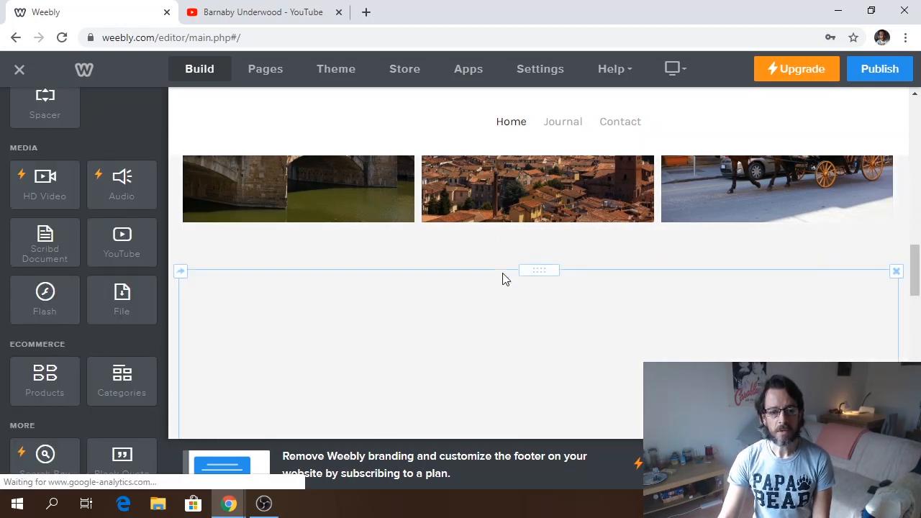
Step: Open the settings of the YouTube placeholder element above the Lorem ipsum text
{"action": "scroll", "coordinate": [511, 252], "scroll_direction": "down", "scroll_amount": 2}
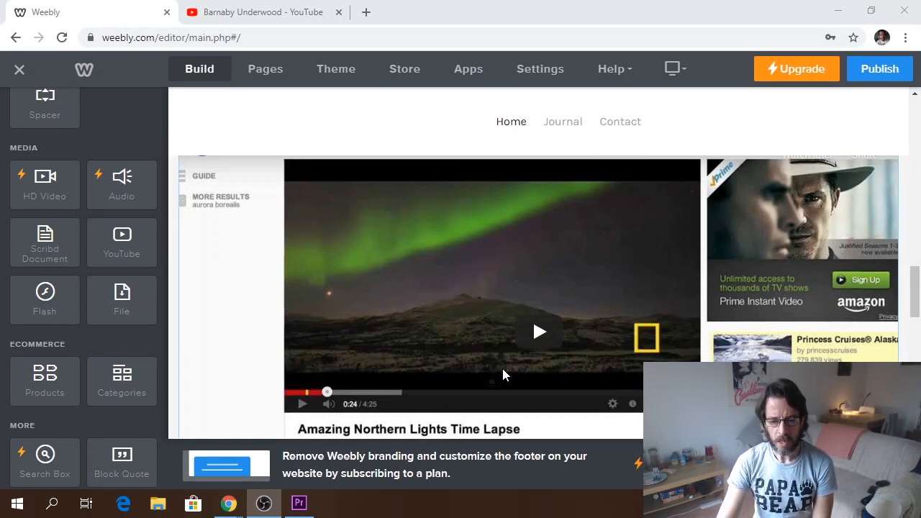
{"action": "left_click_drag", "start_coordinate": [918, 282], "coordinate": [918, 320]}
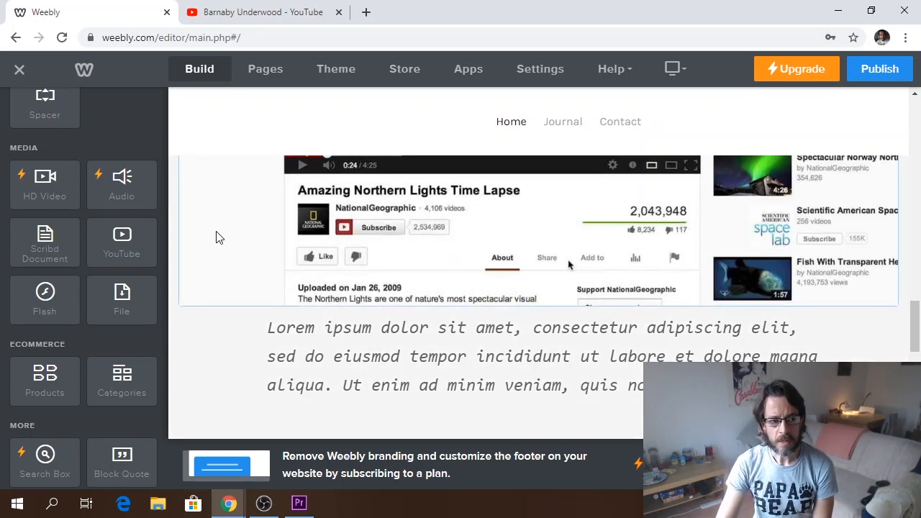
{"action": "left_click", "coordinate": [502, 243]}
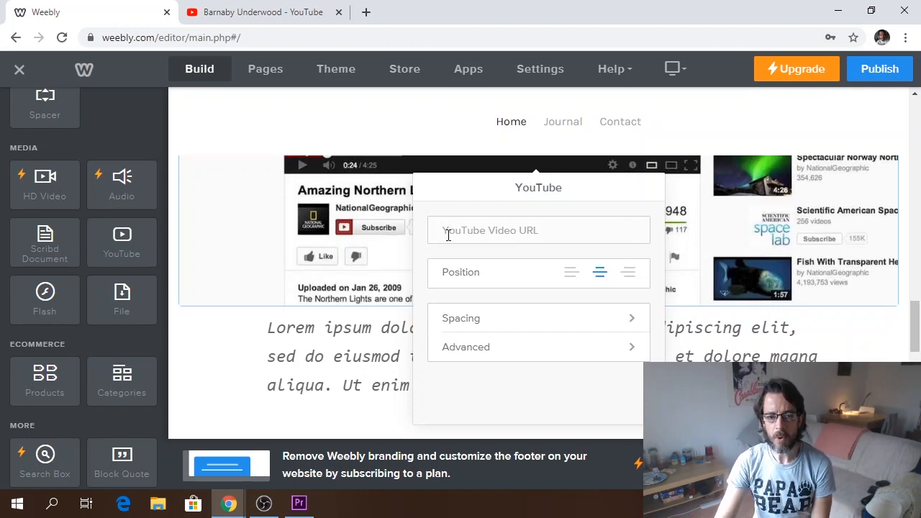
Step: Switch to YouTube, open the "A Journey into Casa Batlló" video and copy its share link
{"action": "left_click", "coordinate": [257, 13]}
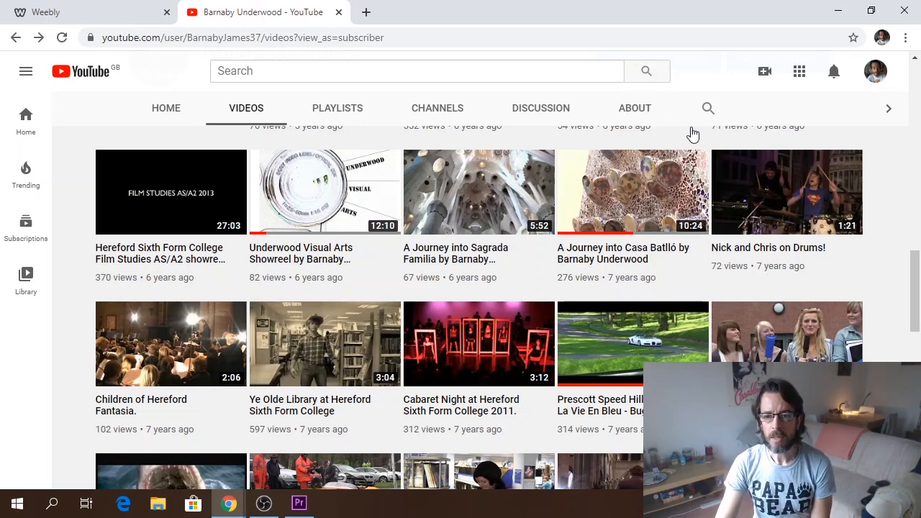
{"action": "left_click", "coordinate": [626, 193]}
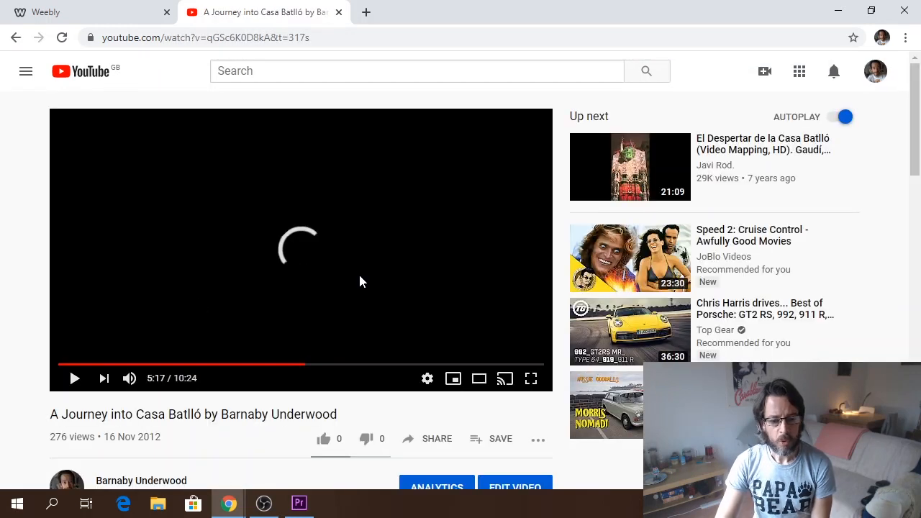
{"action": "left_click", "coordinate": [432, 441]}
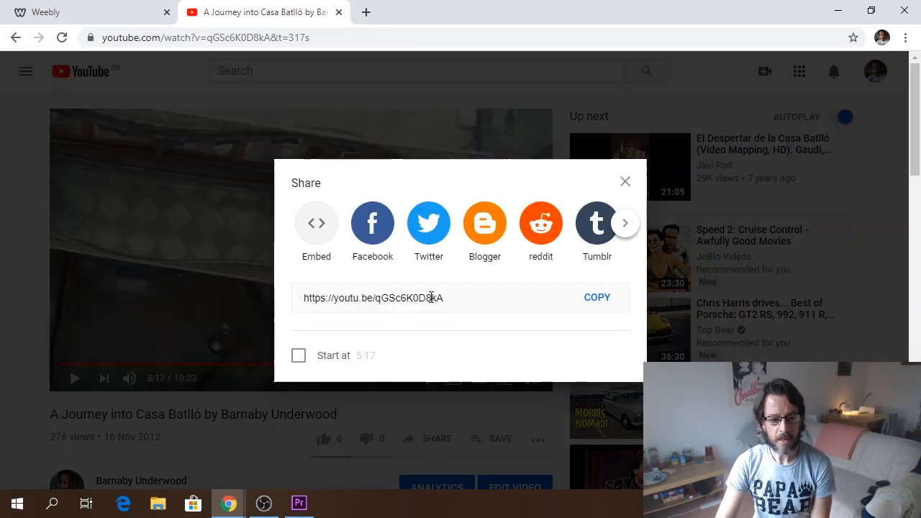
{"action": "left_click", "coordinate": [594, 303]}
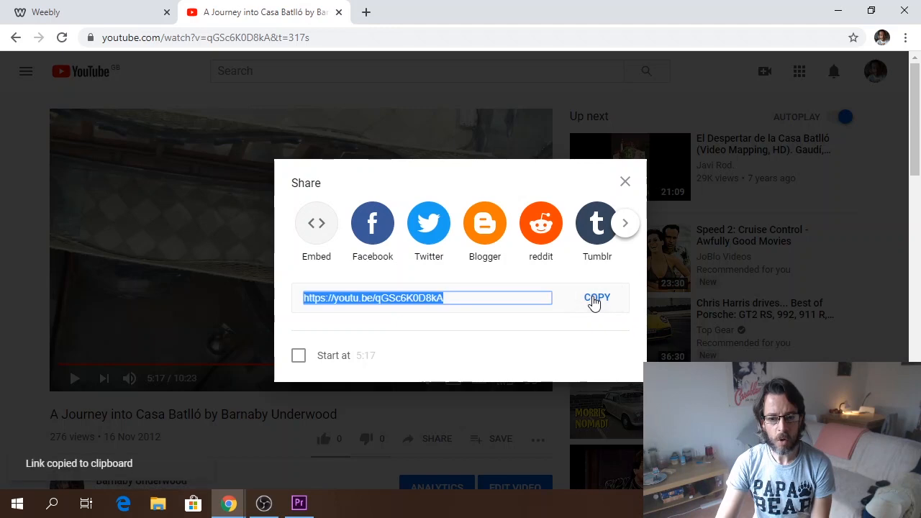
{"action": "left_click", "coordinate": [625, 182]}
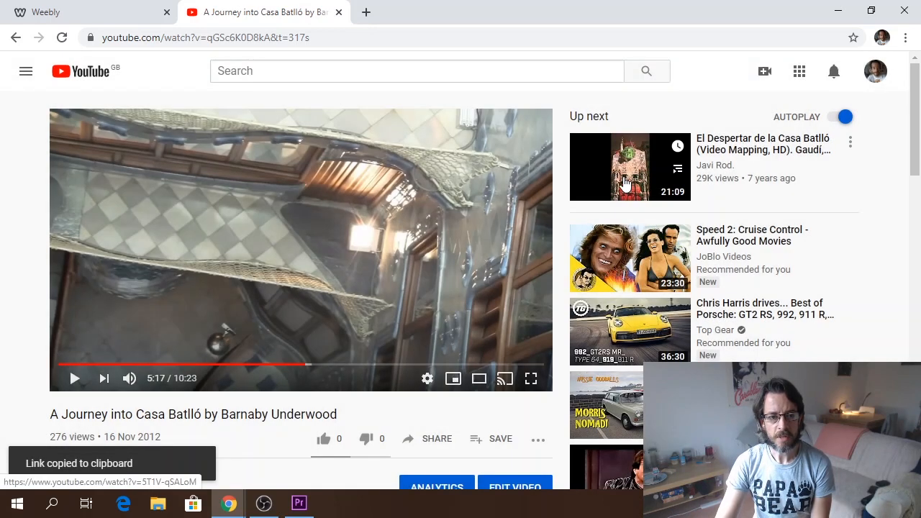
{"action": "left_click", "coordinate": [85, 17]}
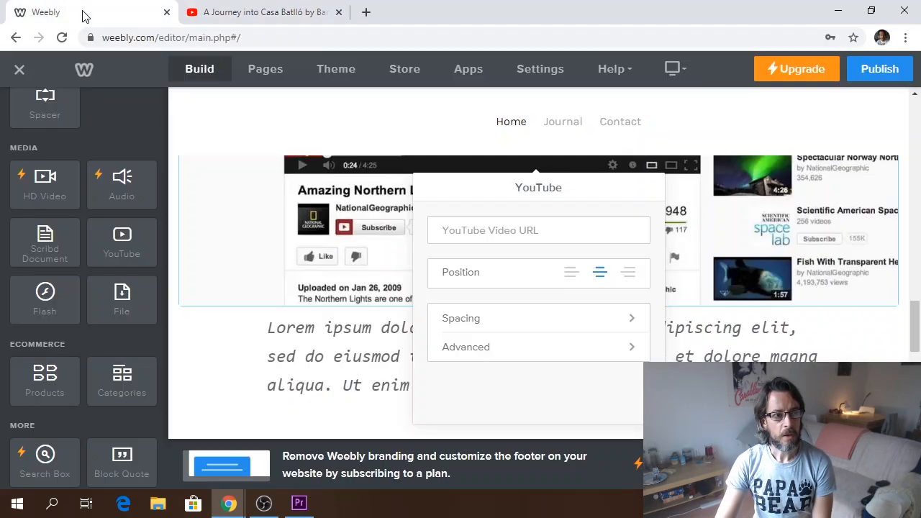
{"action": "left_click", "coordinate": [483, 230]}
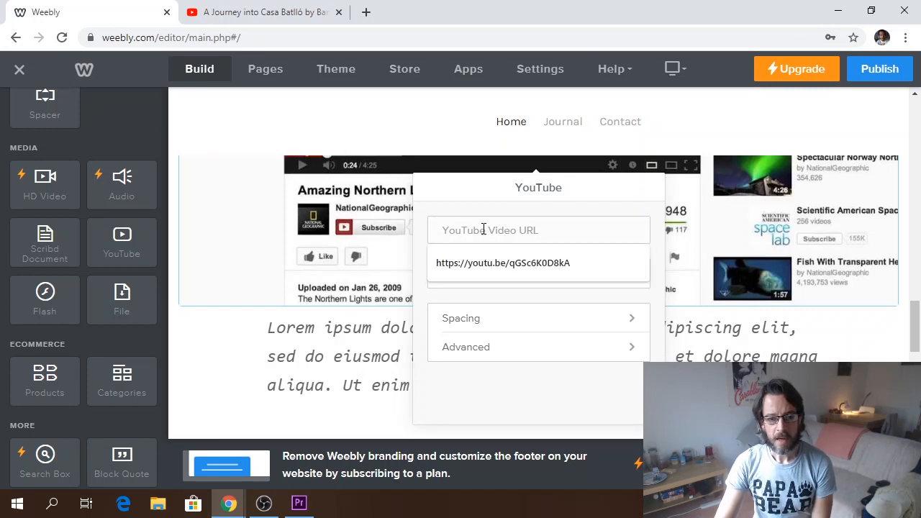
{"action": "right_click", "coordinate": [482, 232]}
{"action": "left_click", "coordinate": [528, 342]}
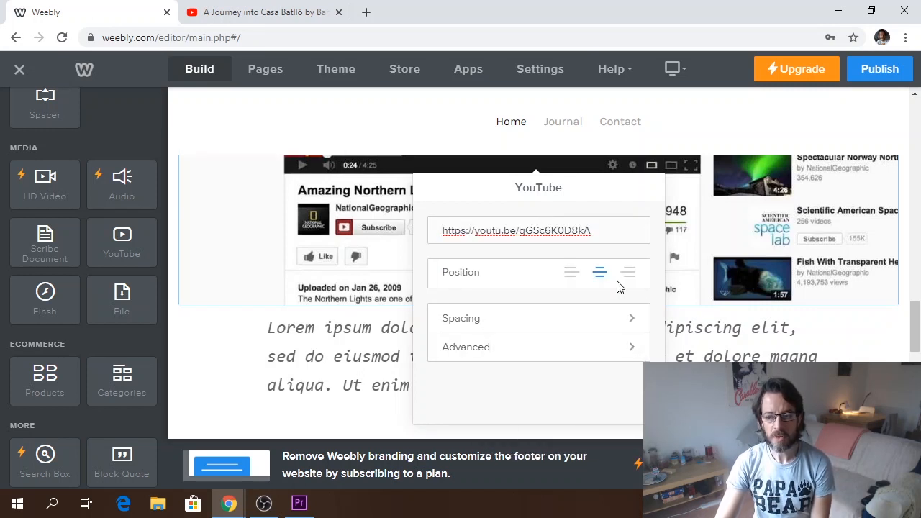
{"action": "left_click", "coordinate": [857, 341]}
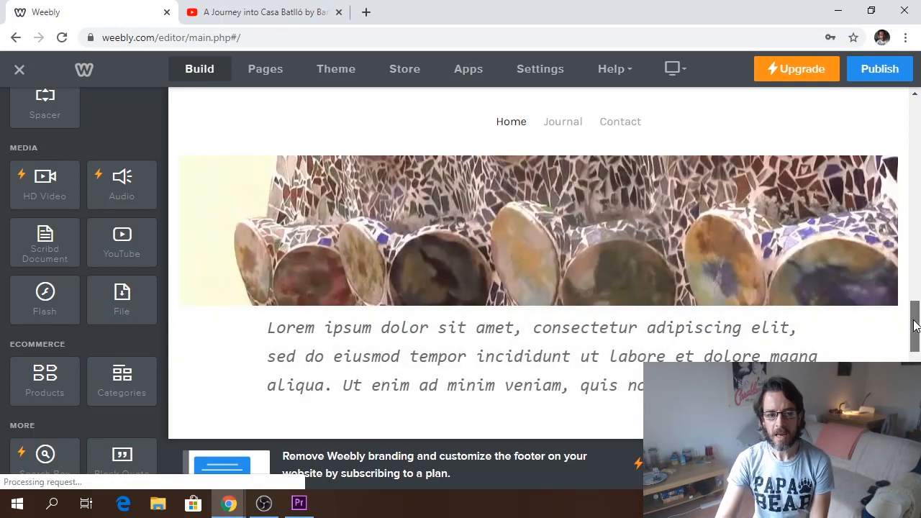
{"action": "left_click_drag", "start_coordinate": [914, 325], "coordinate": [917, 305]}
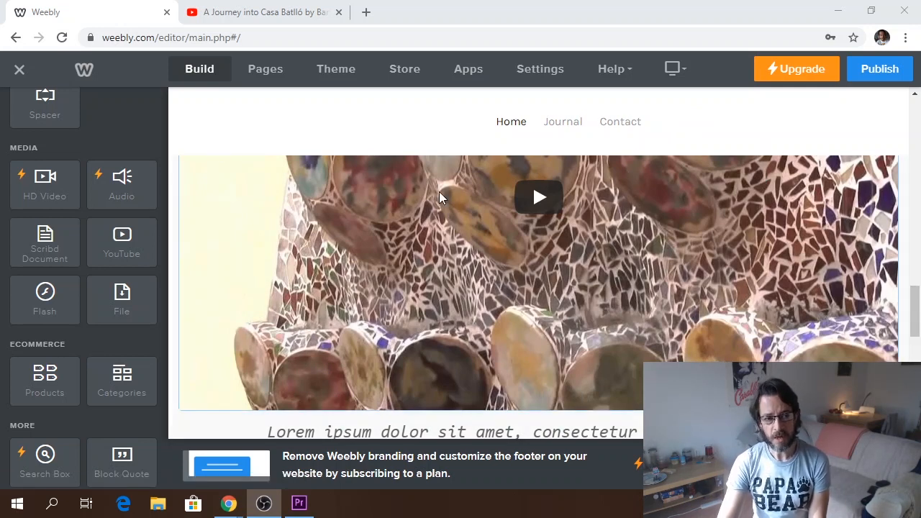
Step: Change the theme's main navigation menu font to Gentium Basic
{"action": "left_click", "coordinate": [917, 325]}
{"action": "left_click_drag", "start_coordinate": [917, 325], "coordinate": [918, 151]}
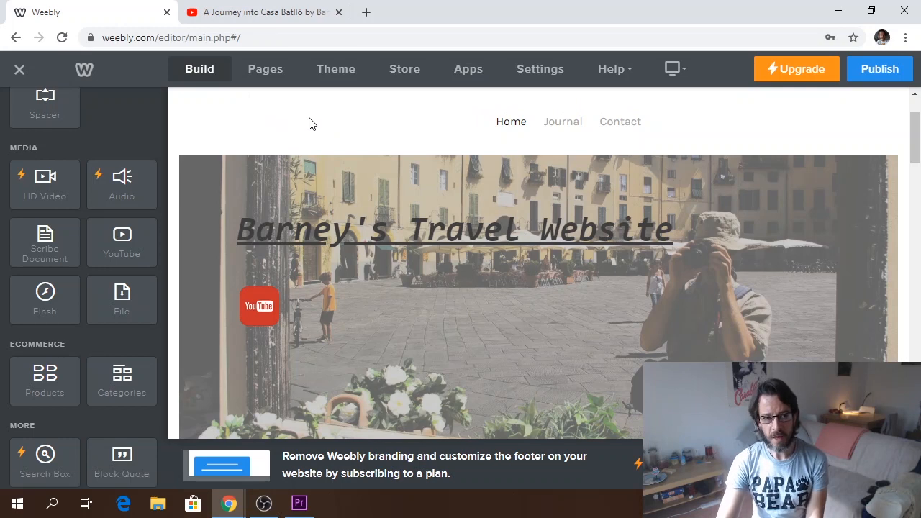
{"action": "left_click", "coordinate": [342, 70]}
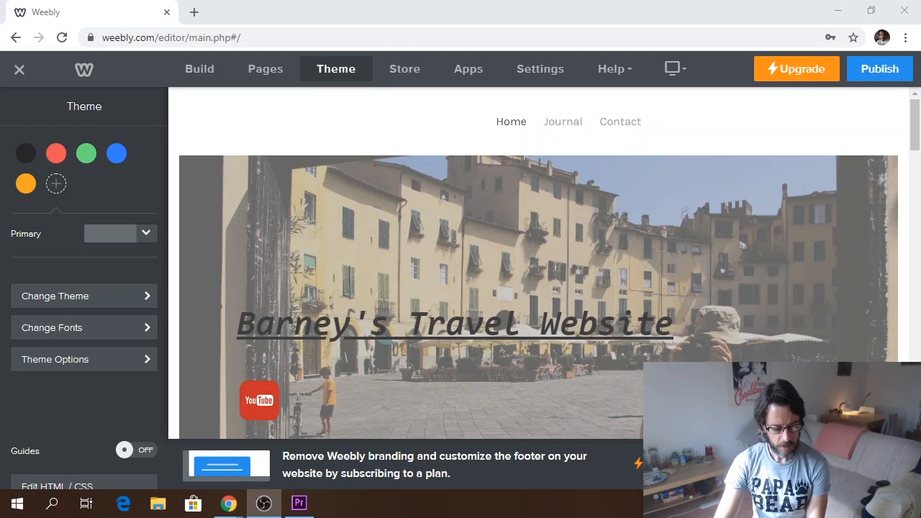
{"action": "left_click", "coordinate": [146, 328]}
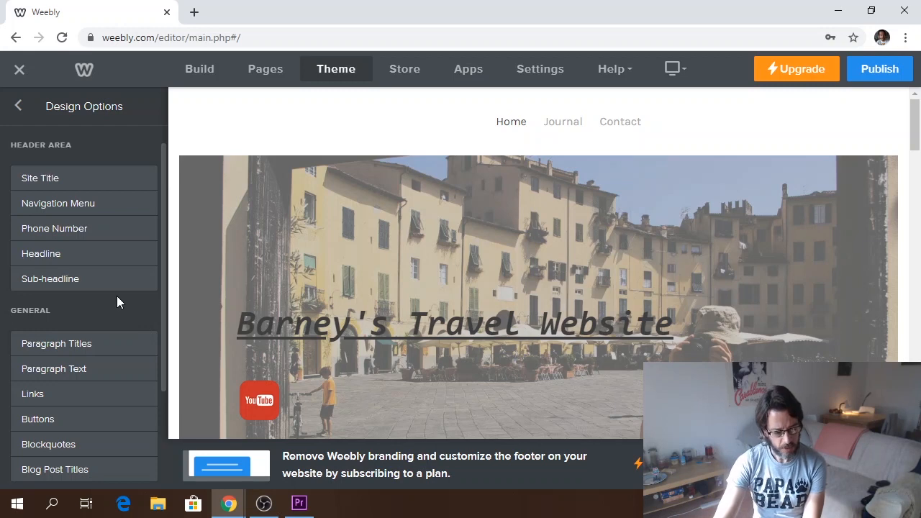
{"action": "left_click", "coordinate": [100, 208]}
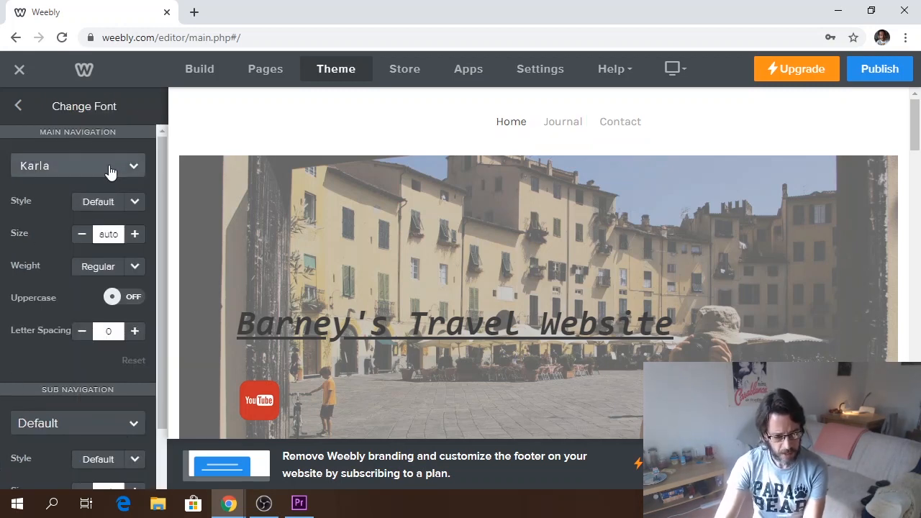
{"action": "left_click", "coordinate": [133, 167]}
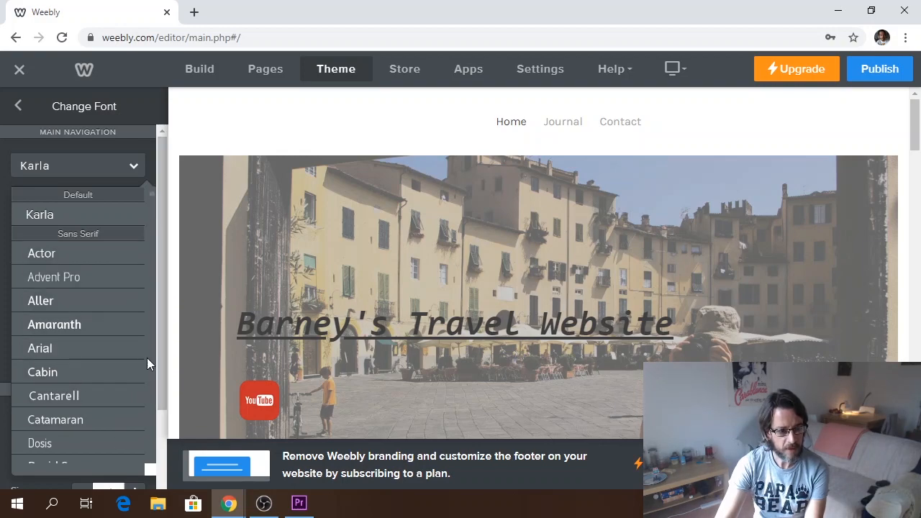
{"action": "scroll", "coordinate": [147, 358], "scroll_direction": "down", "scroll_amount": 15}
{"action": "scroll", "coordinate": [147, 389], "scroll_direction": "down", "scroll_amount": 20}
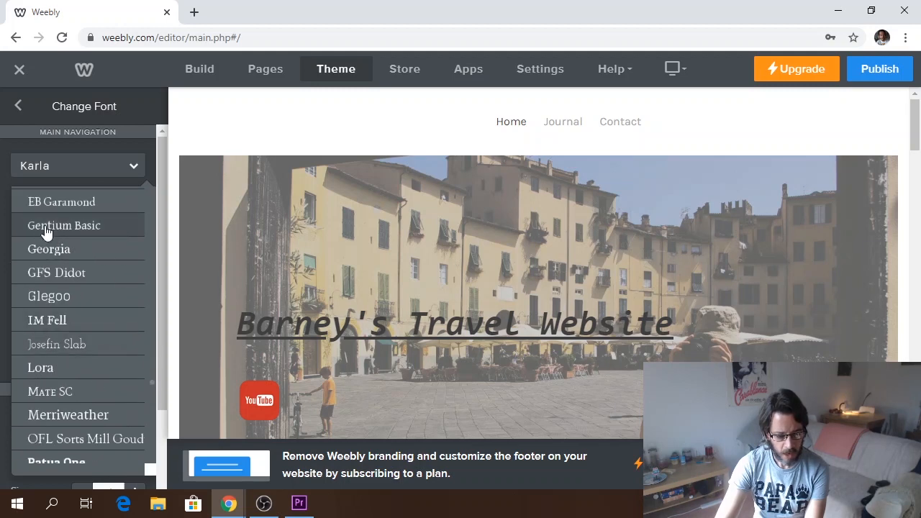
{"action": "left_click", "coordinate": [51, 227]}
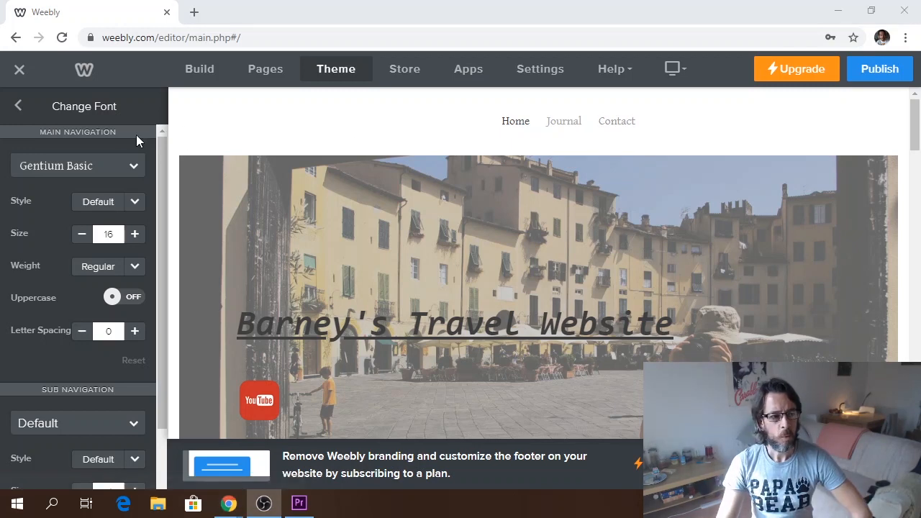
Step: Try a font size of 17 for the main navigation, and set it back to 16
{"action": "left_click", "coordinate": [134, 235]}
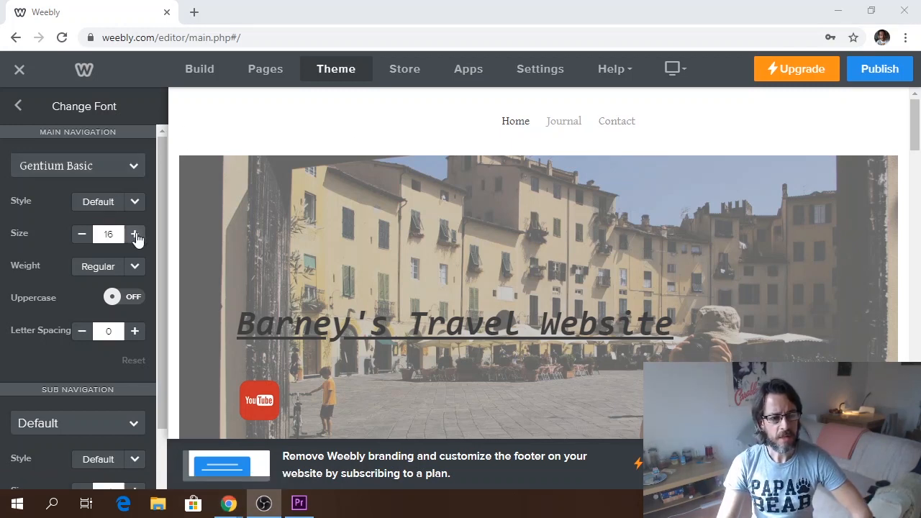
{"action": "left_click", "coordinate": [82, 234]}
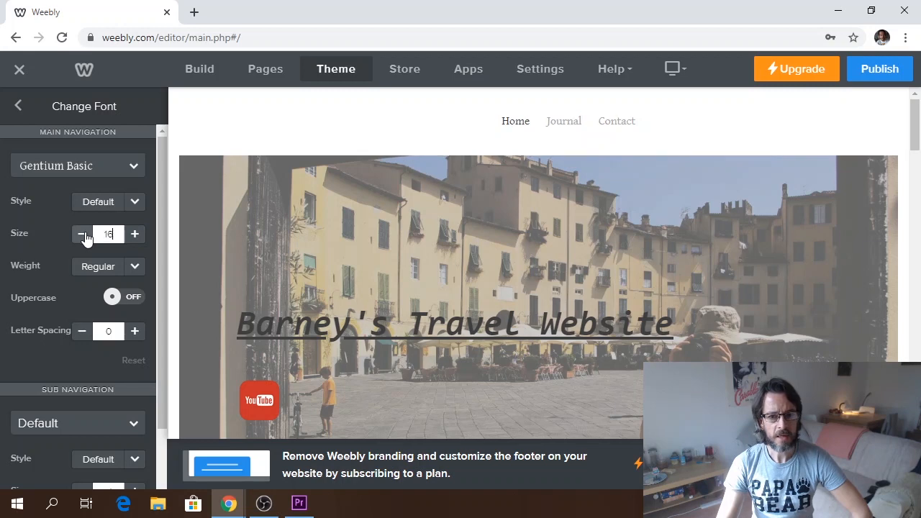
{"action": "left_click", "coordinate": [136, 237]}
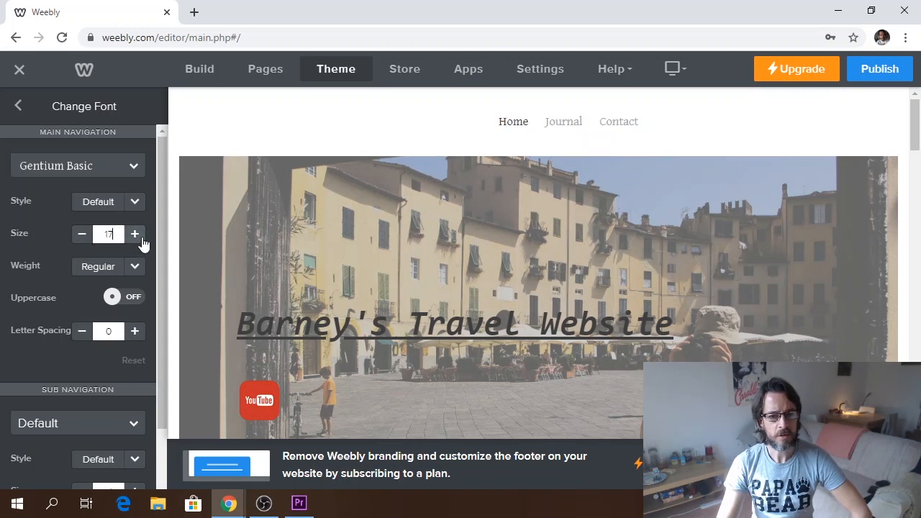
{"action": "left_click", "coordinate": [82, 238]}
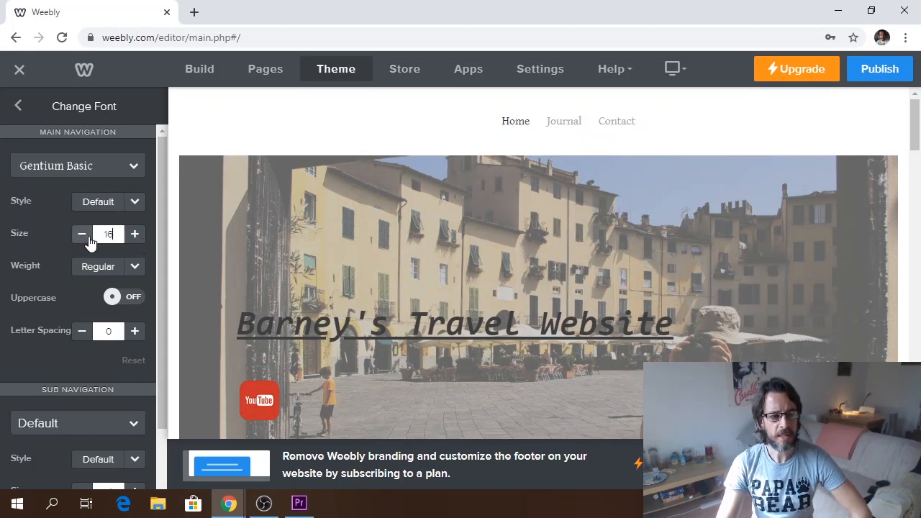
Step: Set the main navigation font weight to Bold and turn uppercase on
{"action": "left_click", "coordinate": [136, 267]}
{"action": "left_click", "coordinate": [119, 306]}
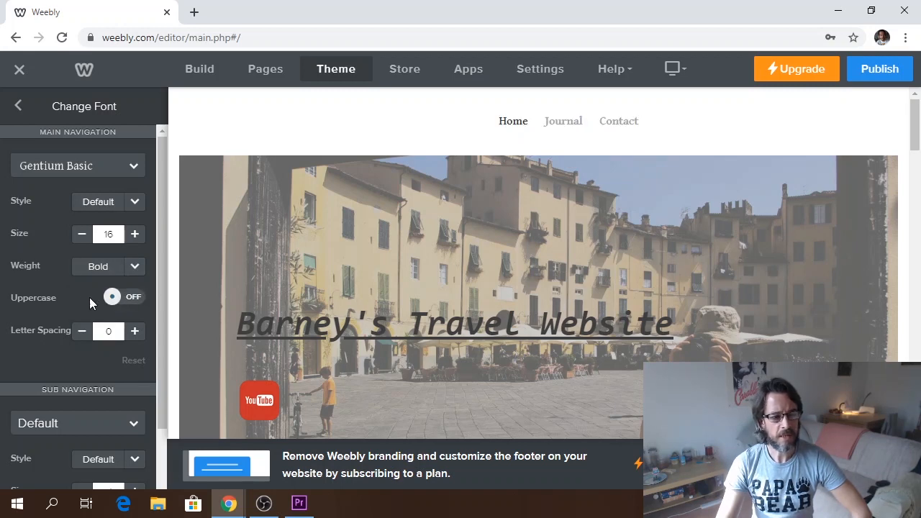
{"action": "left_click", "coordinate": [113, 300]}
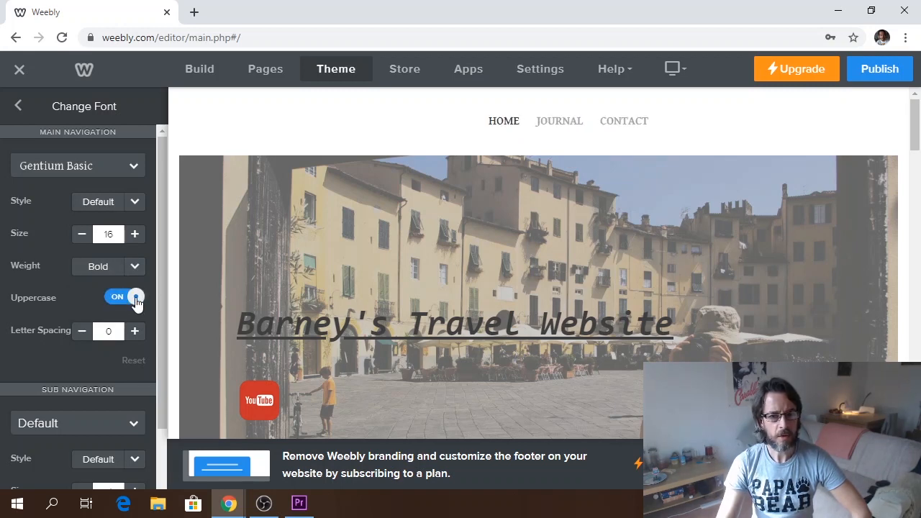
{"action": "left_click", "coordinate": [135, 301]}
{"action": "left_click", "coordinate": [114, 301]}
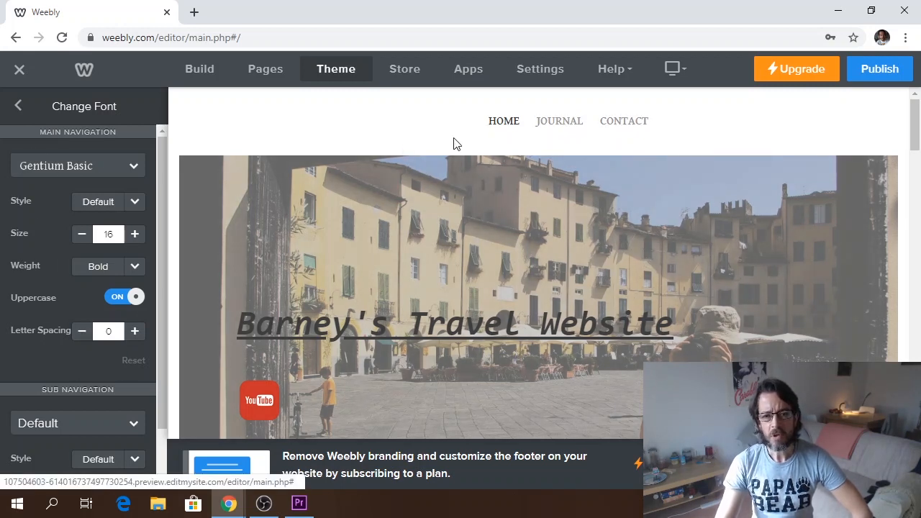
Step: In the theme's font settings, give the paragraph titles the orange-brown colour #a85f2e
{"action": "left_click", "coordinate": [20, 106]}
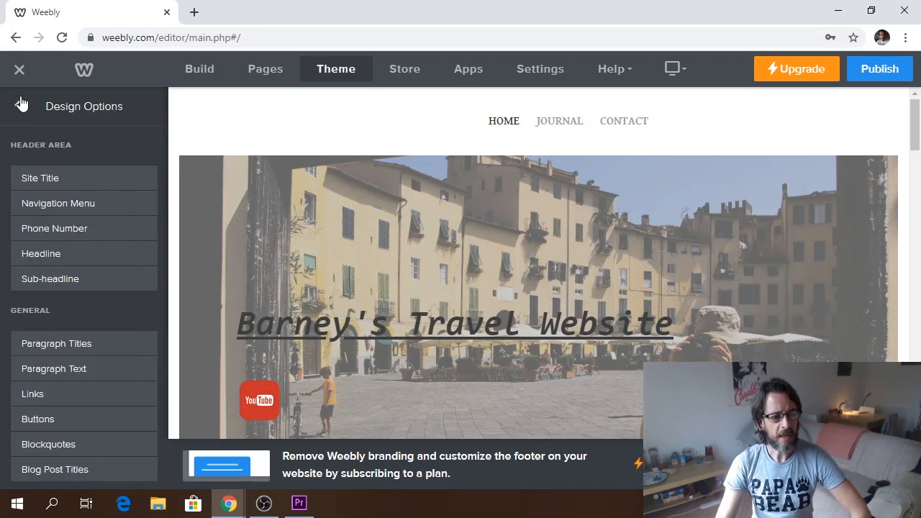
{"action": "left_click", "coordinate": [83, 344]}
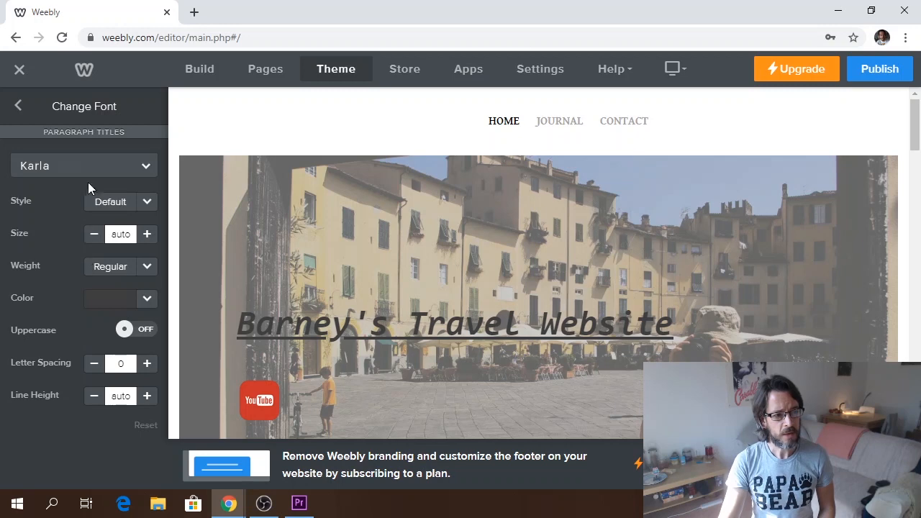
{"action": "left_click", "coordinate": [146, 169]}
{"action": "left_click", "coordinate": [162, 170]}
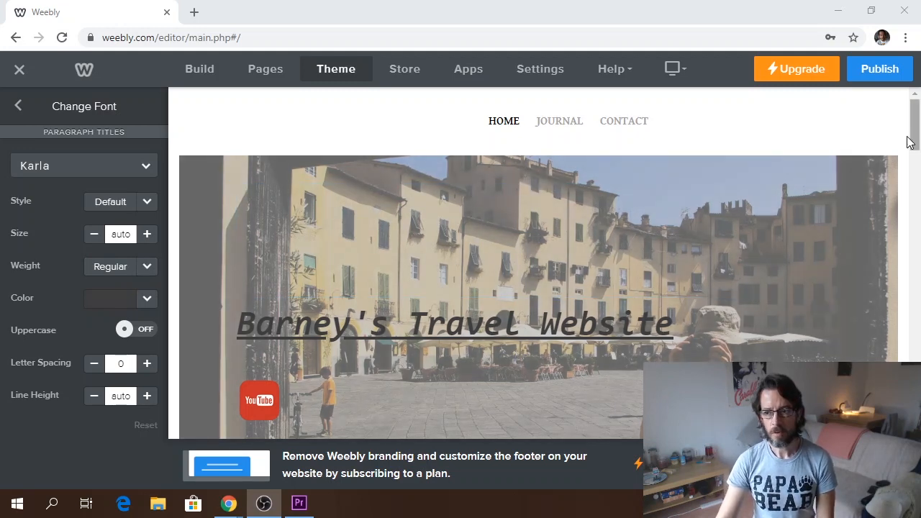
{"action": "left_click_drag", "start_coordinate": [910, 142], "coordinate": [918, 189]}
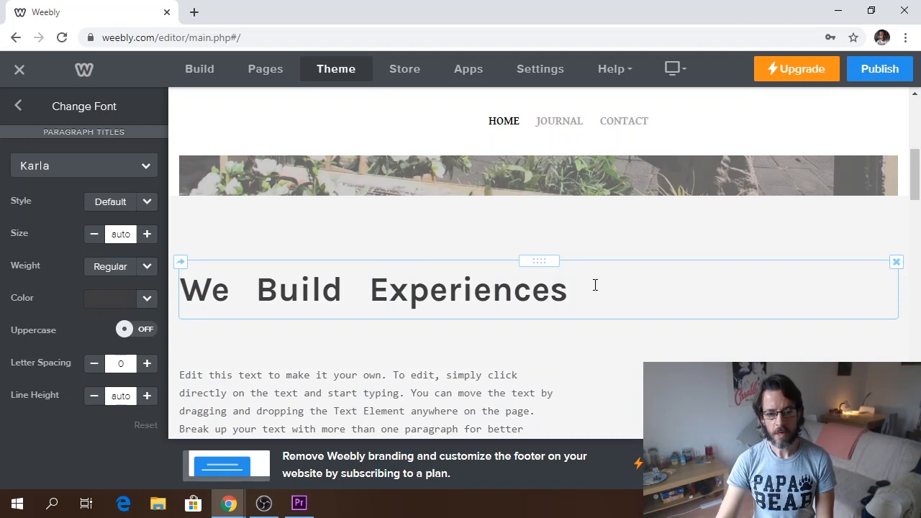
{"action": "left_click", "coordinate": [146, 301]}
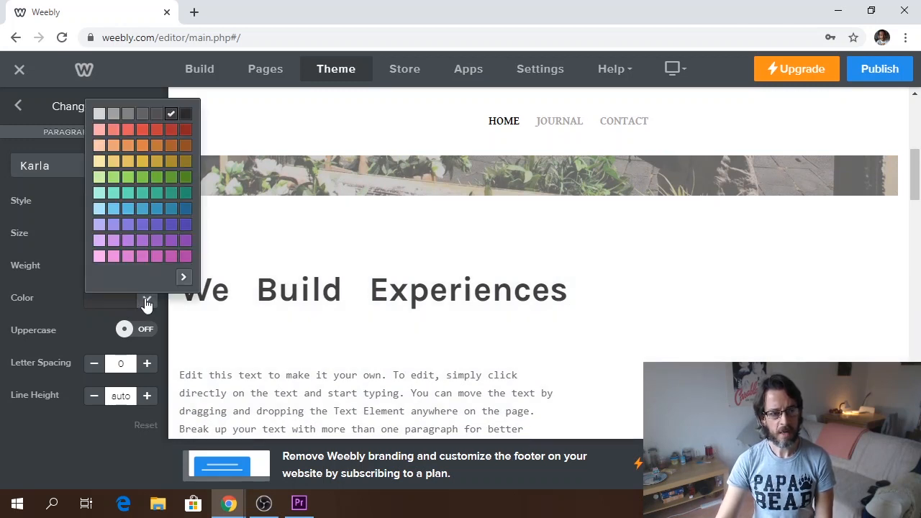
{"action": "left_click", "coordinate": [171, 146]}
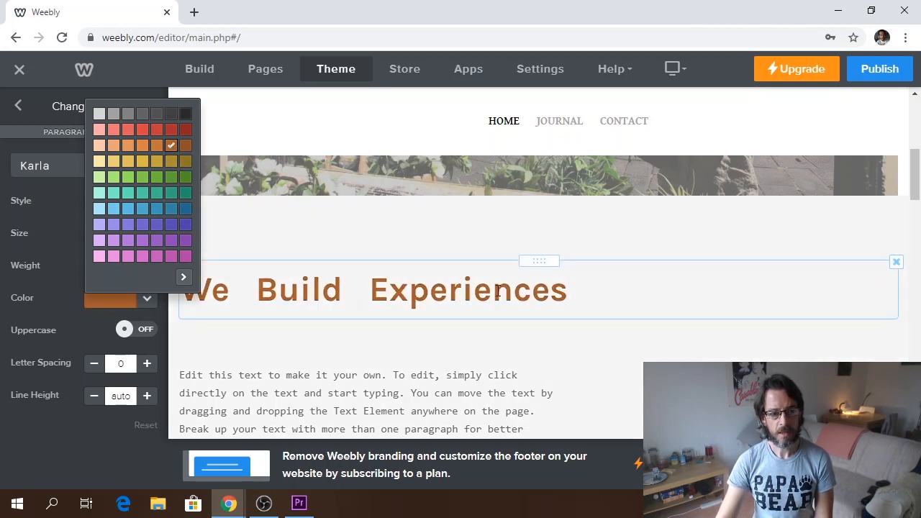
Step: Darken the paragraph titles to the custom brown #593217 and return to the font design options
{"action": "left_click", "coordinate": [184, 278]}
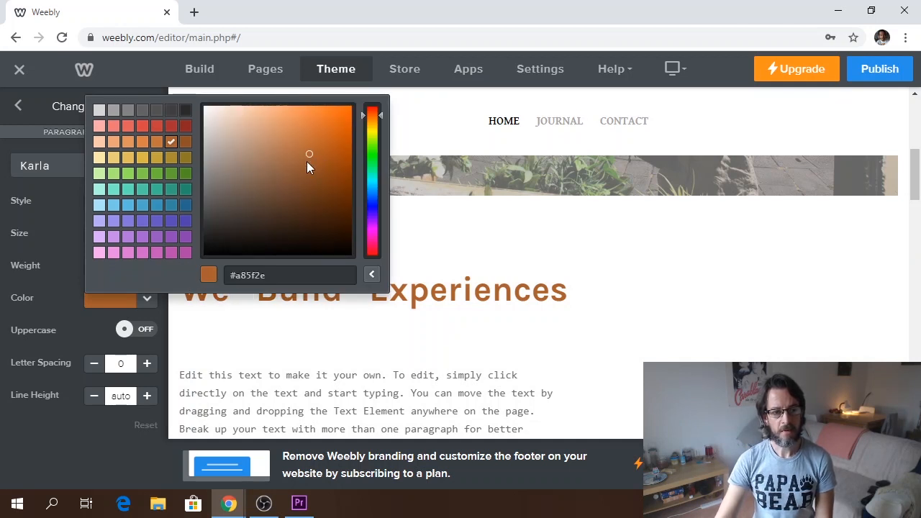
{"action": "left_click_drag", "start_coordinate": [306, 160], "coordinate": [313, 203]}
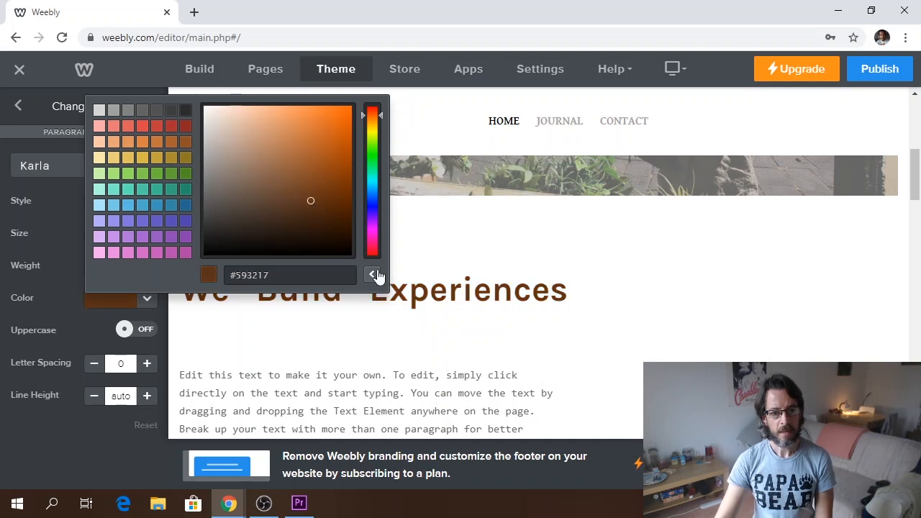
{"action": "left_click", "coordinate": [371, 275]}
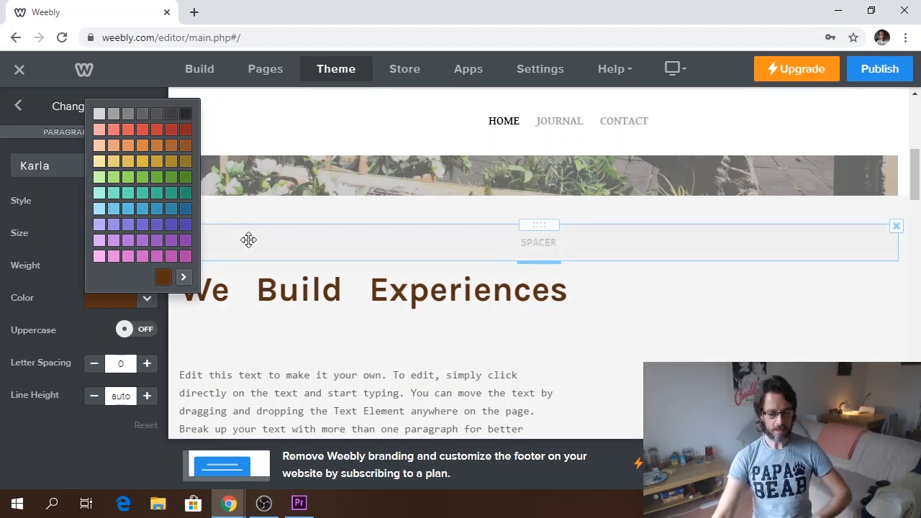
{"action": "left_click_drag", "start_coordinate": [243, 241], "coordinate": [25, 112]}
{"action": "left_click", "coordinate": [20, 109]}
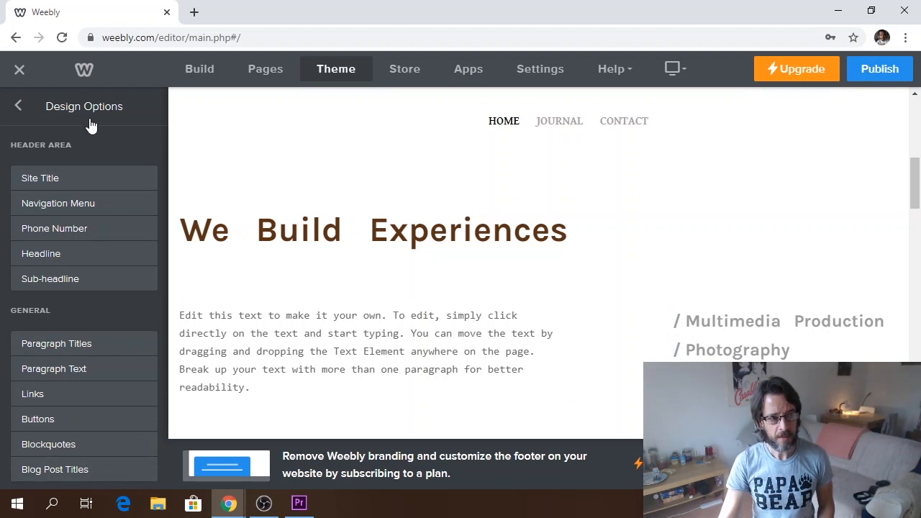
Step: Try the theme's red colour scheme, and open the primary colour choices of the custom scheme
{"action": "left_click", "coordinate": [18, 107]}
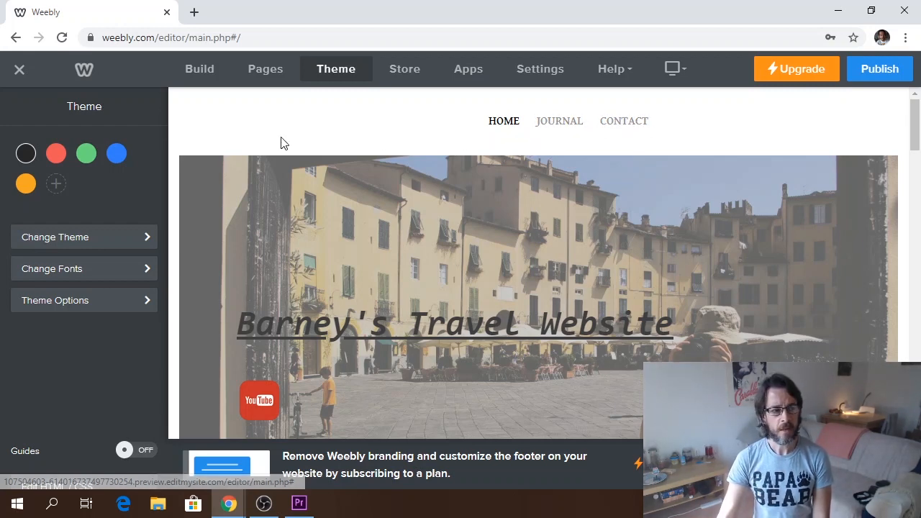
{"action": "left_click", "coordinate": [57, 154]}
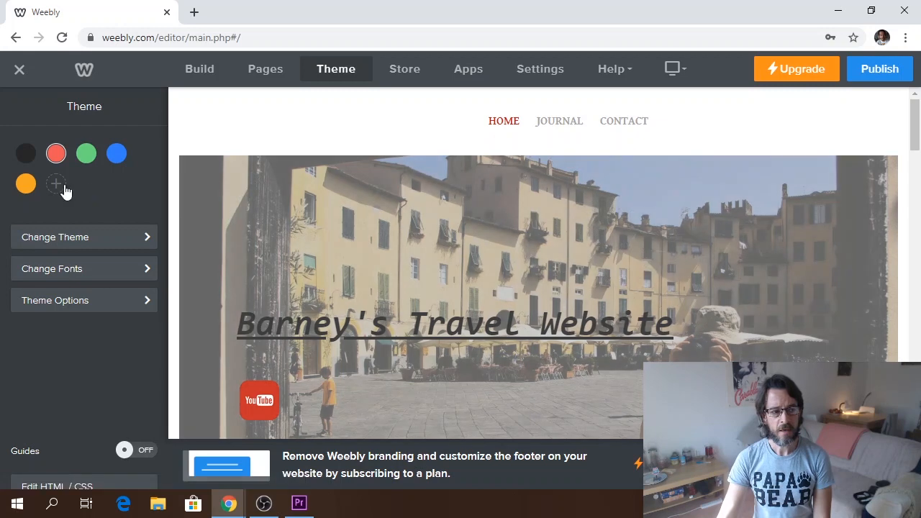
{"action": "left_click", "coordinate": [58, 186]}
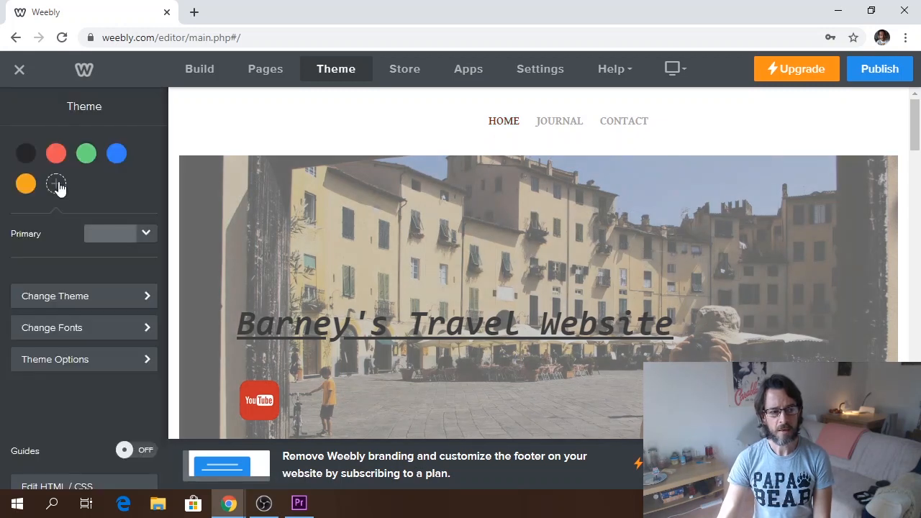
{"action": "left_click", "coordinate": [144, 235]}
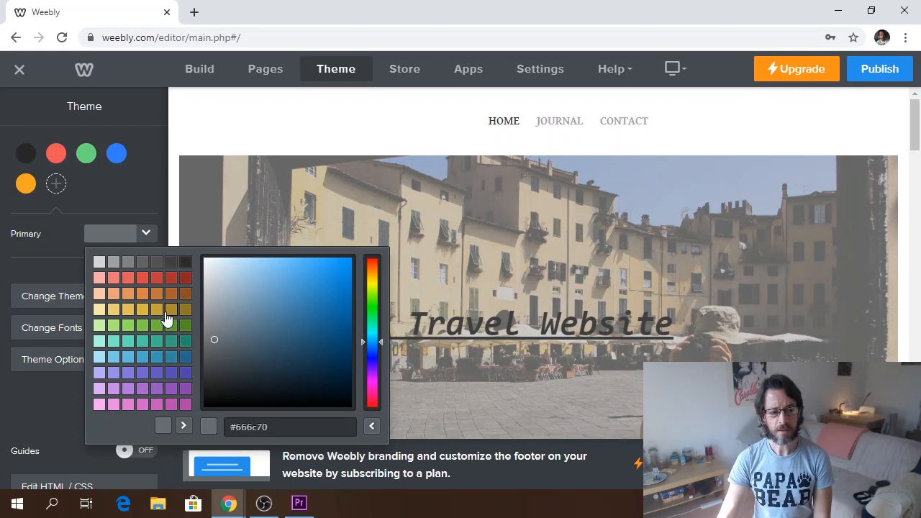
{"action": "left_click", "coordinate": [110, 182]}
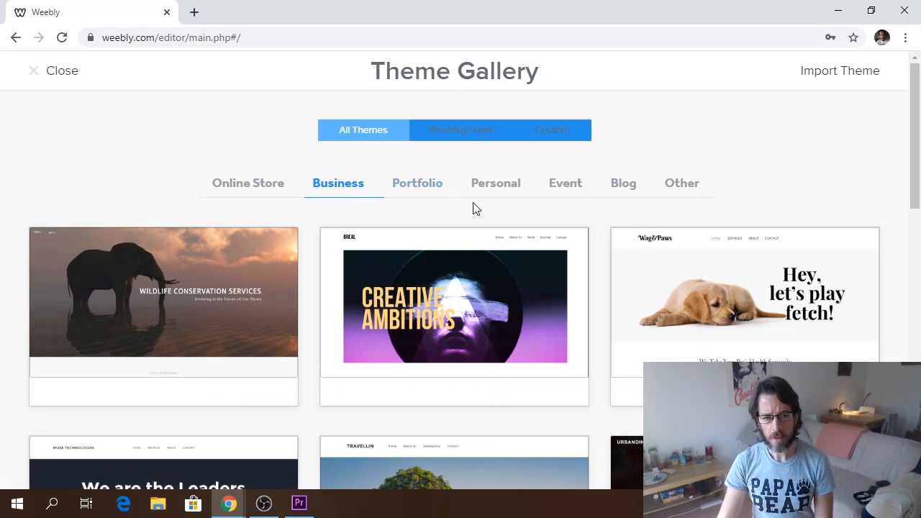
Step: Switch the website to the Sights + Sounds - Cento theme from the Blog category and look over the Home page
{"action": "left_click", "coordinate": [623, 184]}
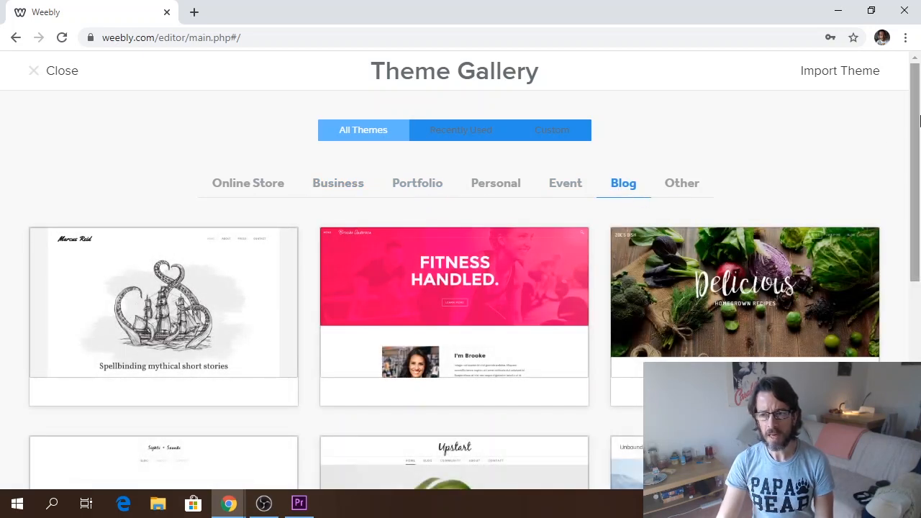
{"action": "scroll", "coordinate": [918, 128], "scroll_direction": "down", "scroll_amount": 4}
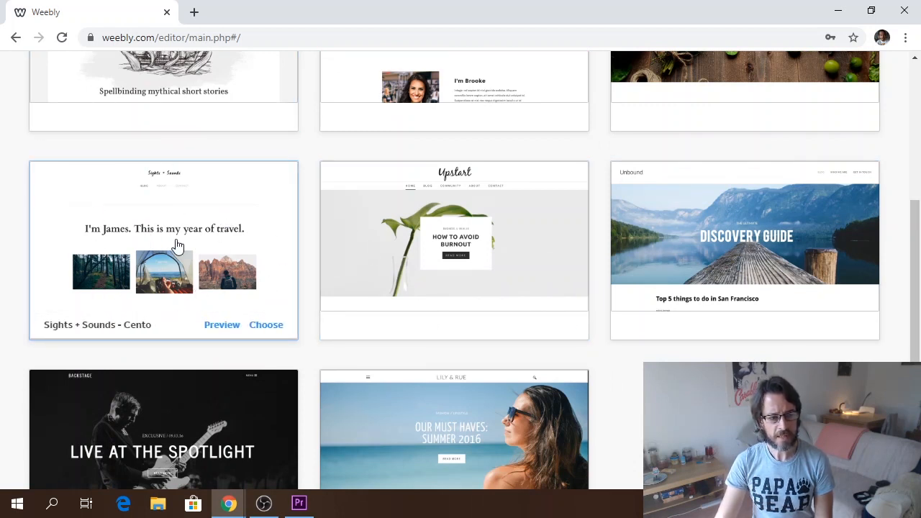
{"action": "left_click", "coordinate": [264, 329]}
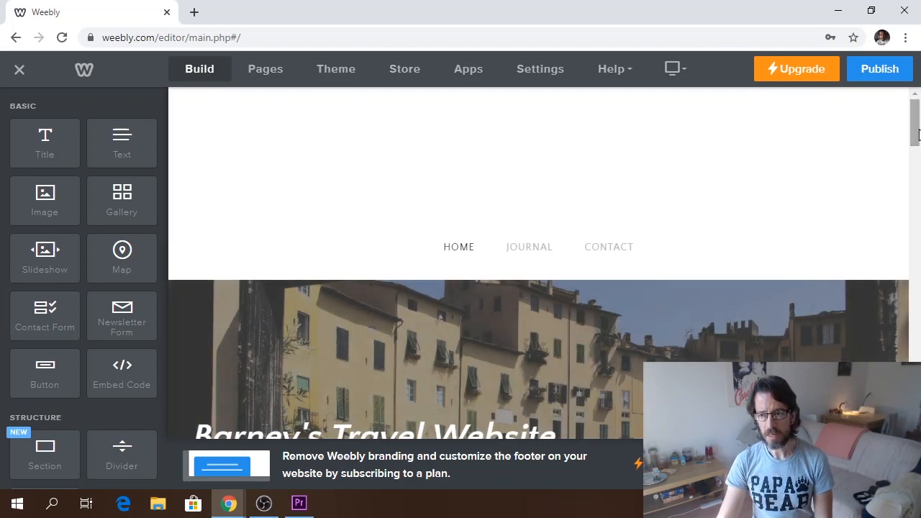
{"action": "scroll", "coordinate": [915, 129], "scroll_direction": "down", "scroll_amount": 1}
{"action": "left_click_drag", "start_coordinate": [915, 135], "coordinate": [919, 286]}
{"action": "left_click_drag", "start_coordinate": [919, 299], "coordinate": [919, 119]}
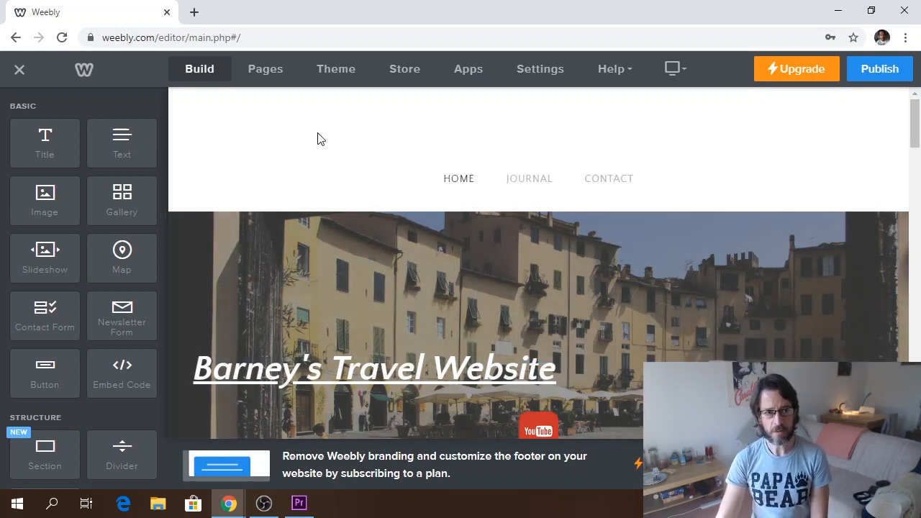
Step: Change the website theme to Breal - Edison from the Business category of the Theme Gallery
{"action": "left_click", "coordinate": [340, 70]}
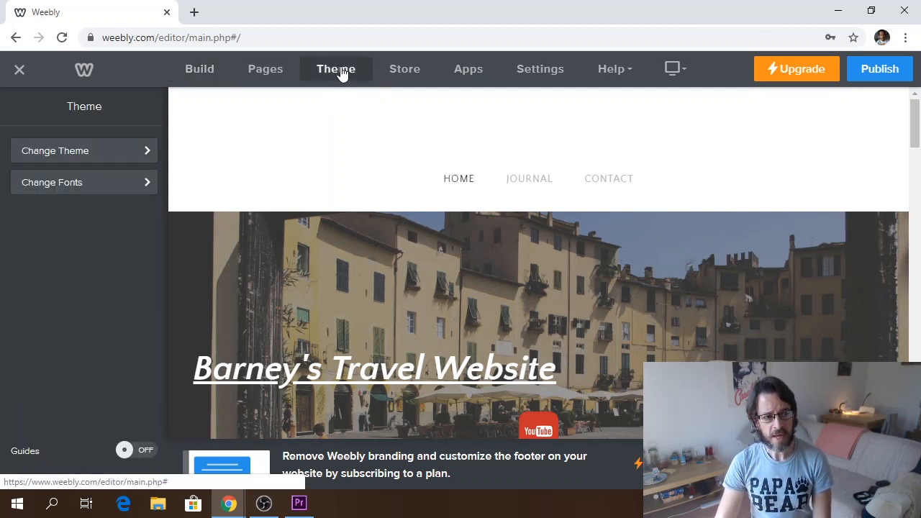
{"action": "left_click", "coordinate": [89, 152]}
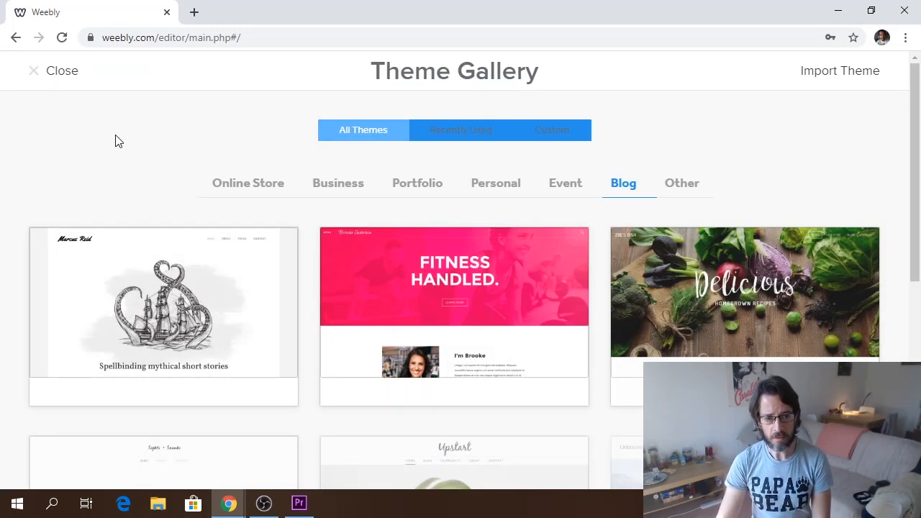
{"action": "left_click", "coordinate": [363, 186]}
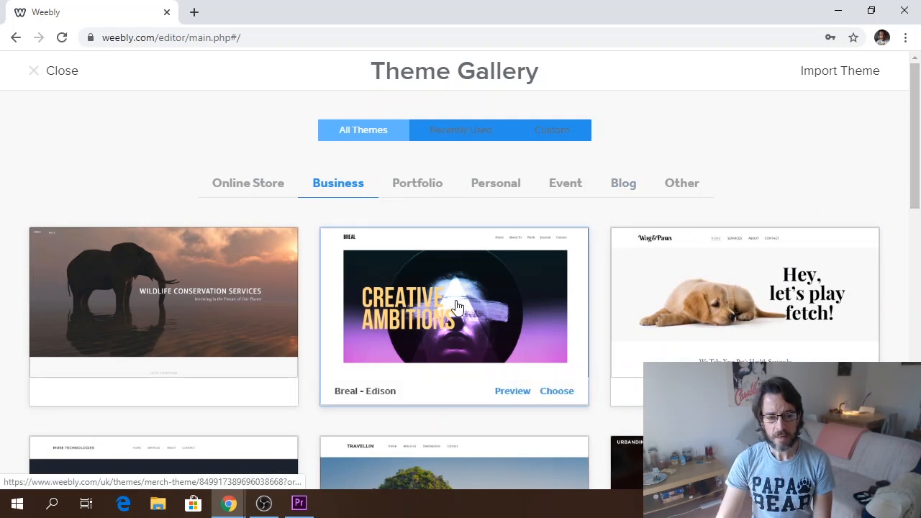
{"action": "left_click", "coordinate": [458, 308]}
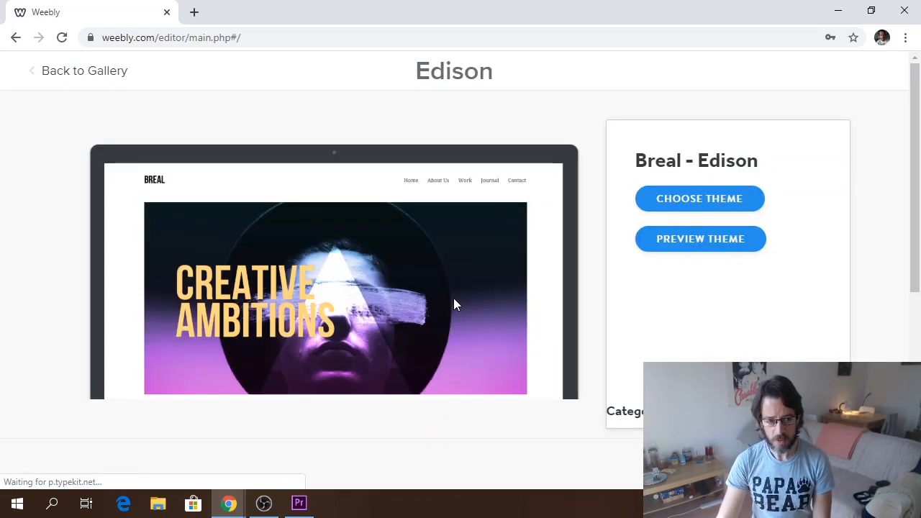
{"action": "left_click", "coordinate": [705, 200]}
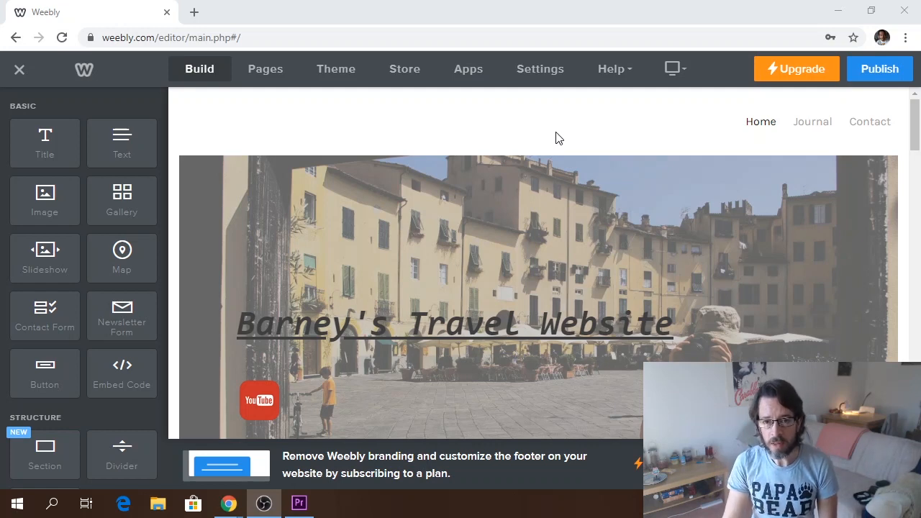
Step: Preview the Home page in the Mobile view and switch back to the Desktop view
{"action": "left_click", "coordinate": [679, 72]}
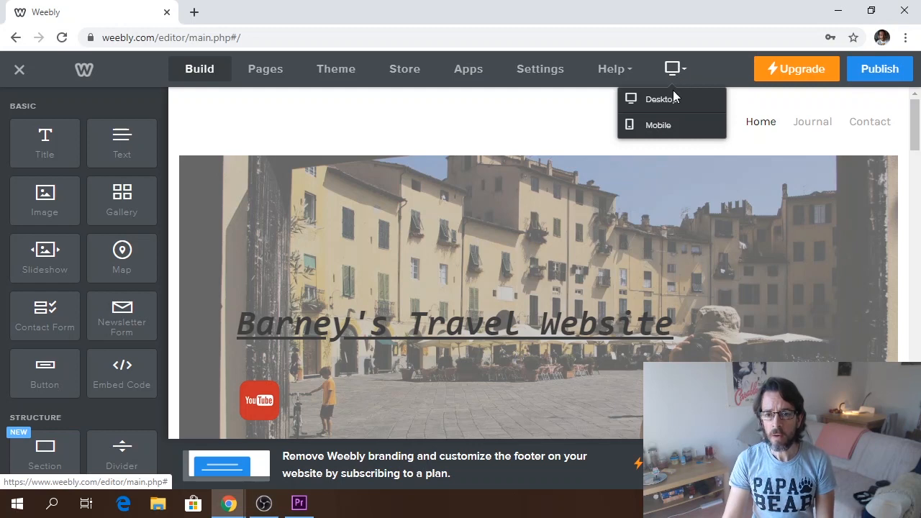
{"action": "left_click", "coordinate": [656, 126]}
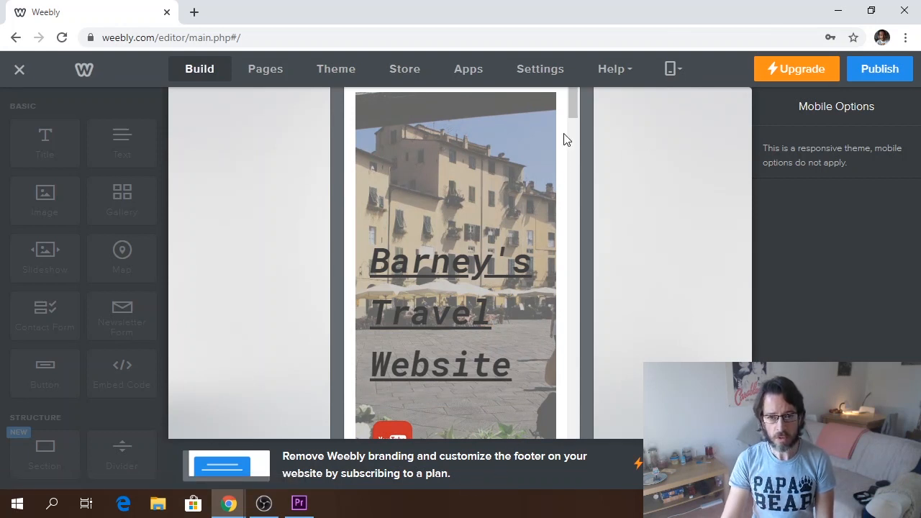
{"action": "scroll", "coordinate": [575, 116], "scroll_direction": "down", "scroll_amount": 2}
{"action": "mouse_move", "coordinate": [576, 110]}
{"action": "left_mouse_down"}
{"action": "mouse_move", "coordinate": [583, 343]}
{"action": "mouse_move", "coordinate": [570, 111]}
{"action": "left_mouse_up"}
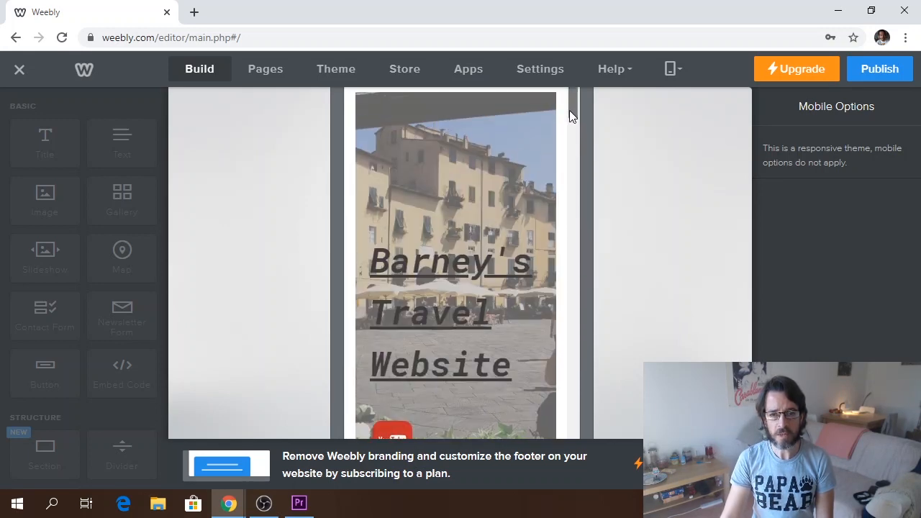
{"action": "left_click", "coordinate": [681, 73]}
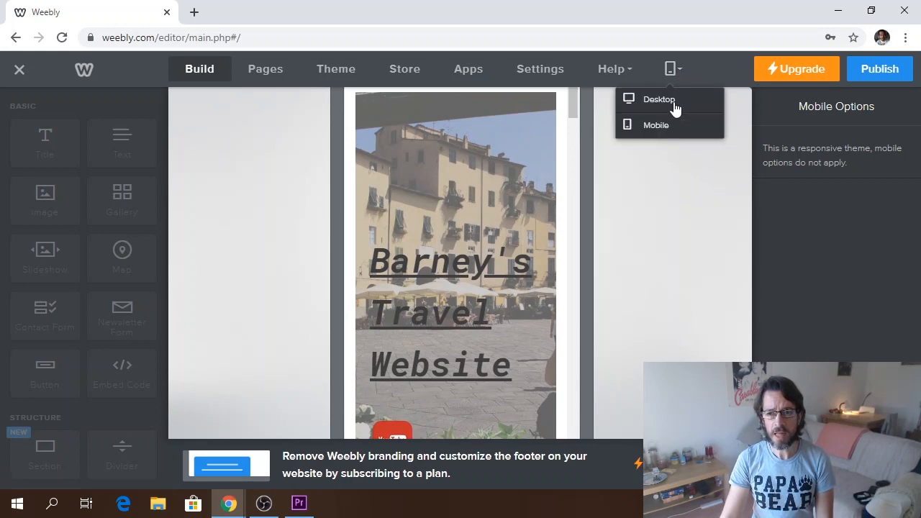
{"action": "left_click", "coordinate": [672, 101]}
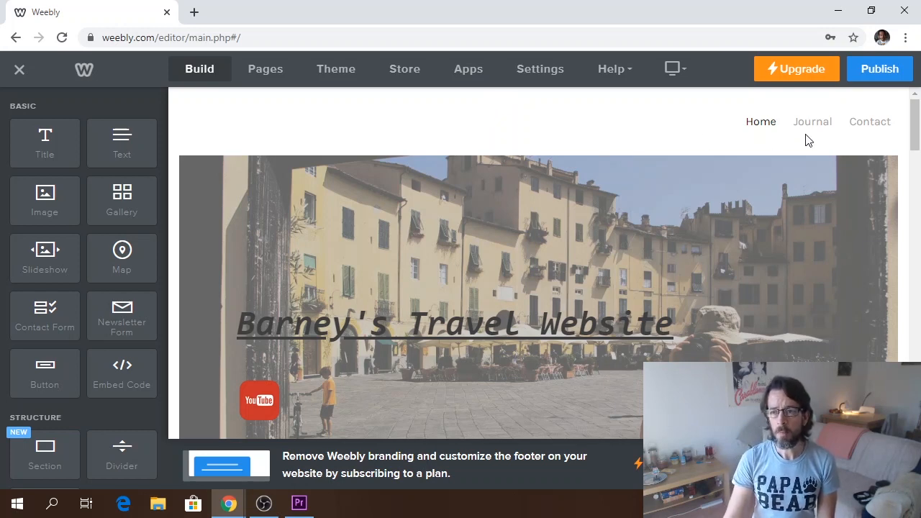
{"action": "left_click", "coordinate": [880, 69]}
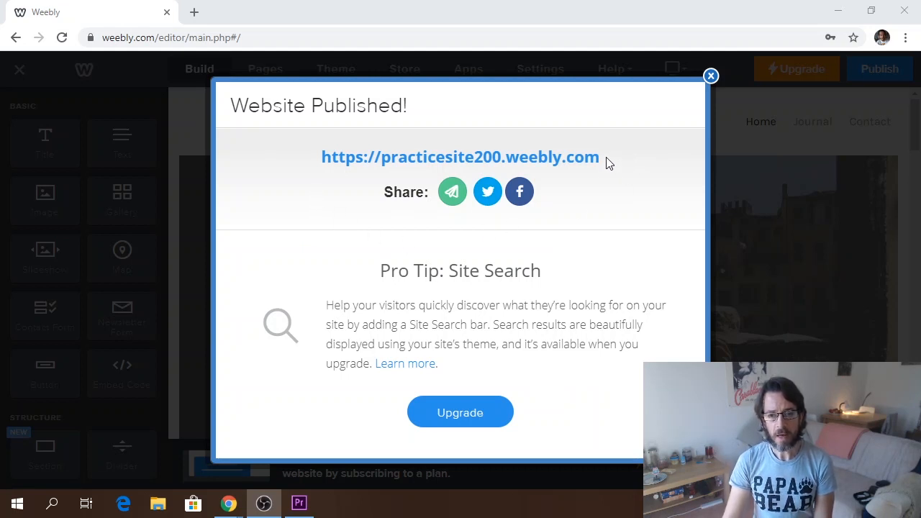
{"action": "left_click_drag", "start_coordinate": [602, 158], "coordinate": [314, 165]}
{"action": "right_click", "coordinate": [356, 161]}
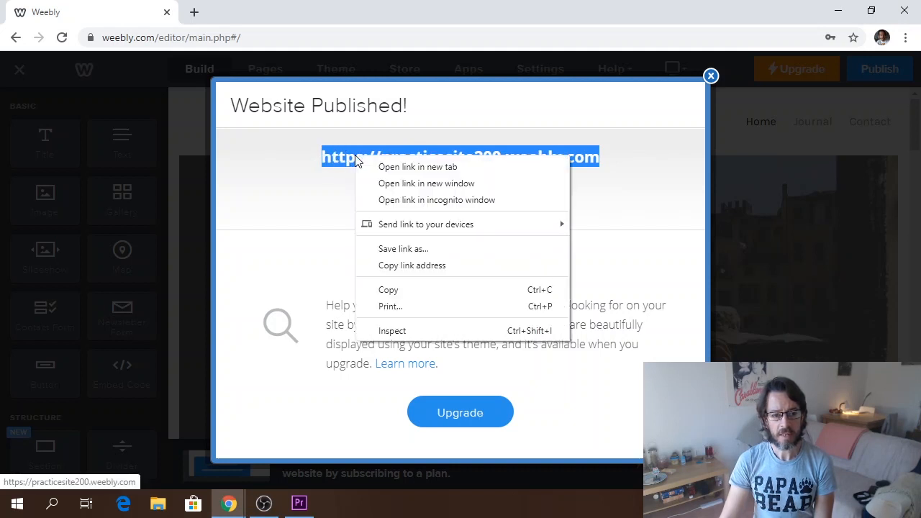
{"action": "left_click", "coordinate": [406, 288]}
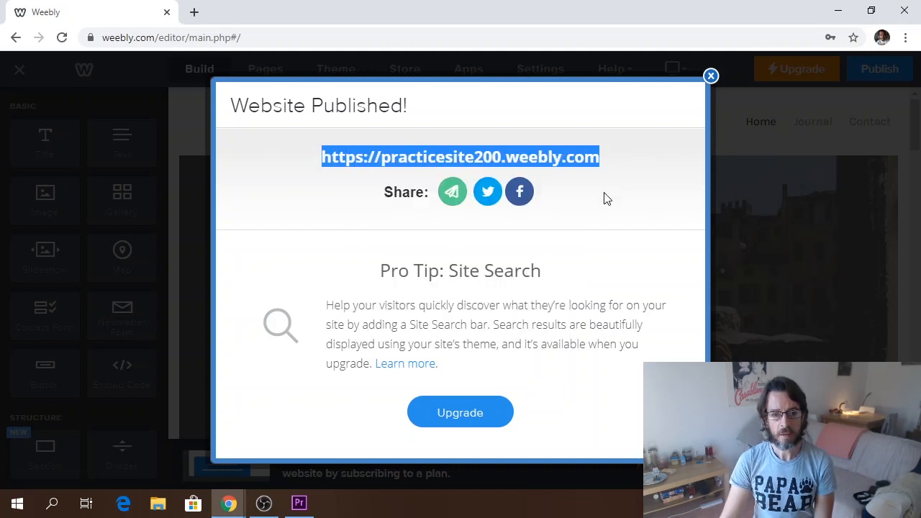